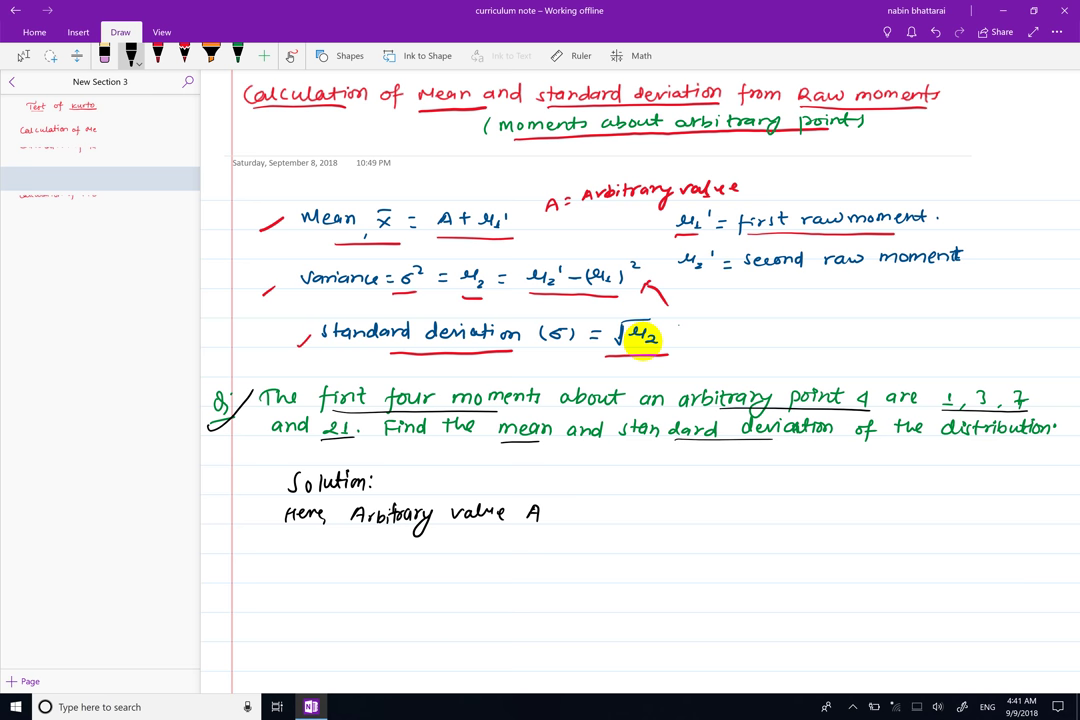
Step: Write A = 4 and the raw moments μ1' = 1, μ2' = 3, μ3' = 7, μ4' = 21
drag(570, 517, 598, 515)
drag(600, 506, 600, 520)
mouse_move(367, 546)
mouse_down()
mouse_move(375, 562)
mouse_move(383, 550)
mouse_move(414, 559)
mouse_up()
drag(407, 564, 448, 559)
mouse_move(355, 582)
mouse_down()
mouse_move(356, 593)
mouse_move(435, 592)
mouse_up()
mouse_move(548, 547)
mouse_down()
mouse_move(549, 559)
mouse_move(567, 561)
mouse_up()
drag(573, 542, 610, 561)
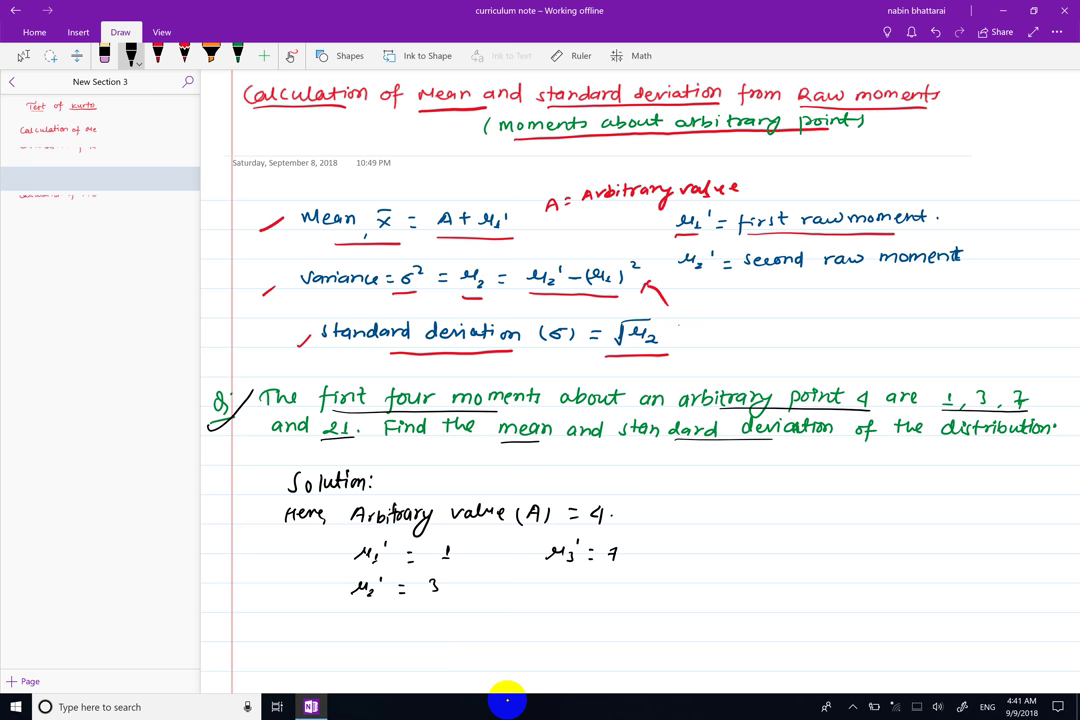
mouse_move(542, 581)
mouse_down()
mouse_move(561, 597)
mouse_move(571, 585)
mouse_move(627, 594)
mouse_up()
click(640, 591)
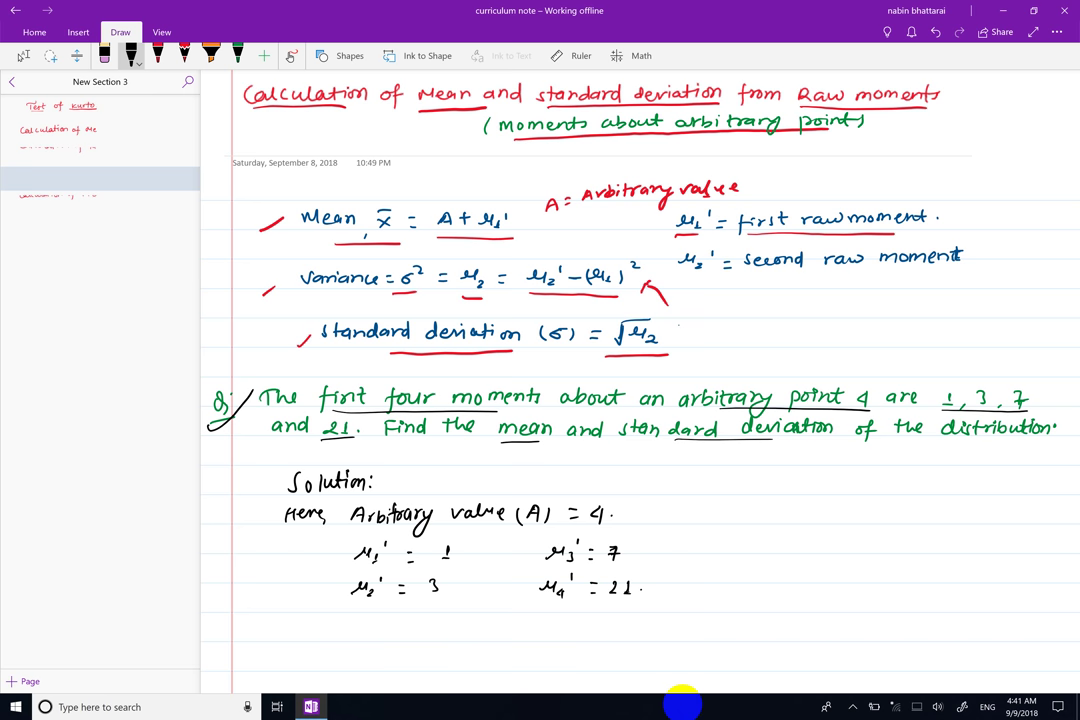
Step: Start a new line reading 'Now, Mean x̄ = A + μ1''
mouse_move(291, 644)
mouse_down()
mouse_move(302, 630)
mouse_move(335, 646)
mouse_move(398, 643)
mouse_up()
drag(400, 643, 446, 643)
mouse_move(446, 631)
mouse_down()
mouse_move(433, 643)
mouse_move(445, 624)
mouse_move(473, 638)
mouse_up()
drag(463, 645, 508, 641)
drag(497, 636, 528, 632)
mouse_move(521, 626)
mouse_down()
mouse_move(521, 639)
mouse_move(560, 632)
mouse_move(566, 644)
mouse_up()
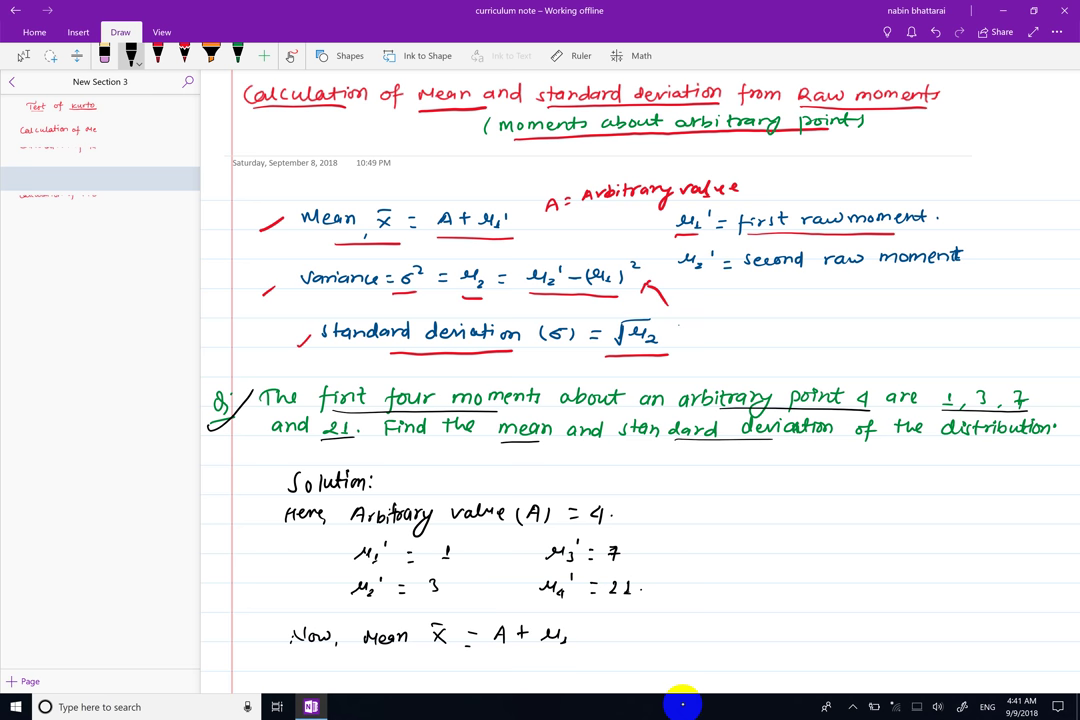
Step: Substitute into the mean as '= 4 + 1 = 5' and underline the word 'value'
drag(467, 661, 479, 662)
drag(470, 532, 508, 531)
mouse_move(497, 654)
mouse_down()
mouse_move(503, 669)
mouse_move(529, 661)
mouse_move(521, 668)
mouse_up()
drag(541, 659, 540, 670)
drag(470, 679, 500, 691)
drag(504, 680, 511, 680)
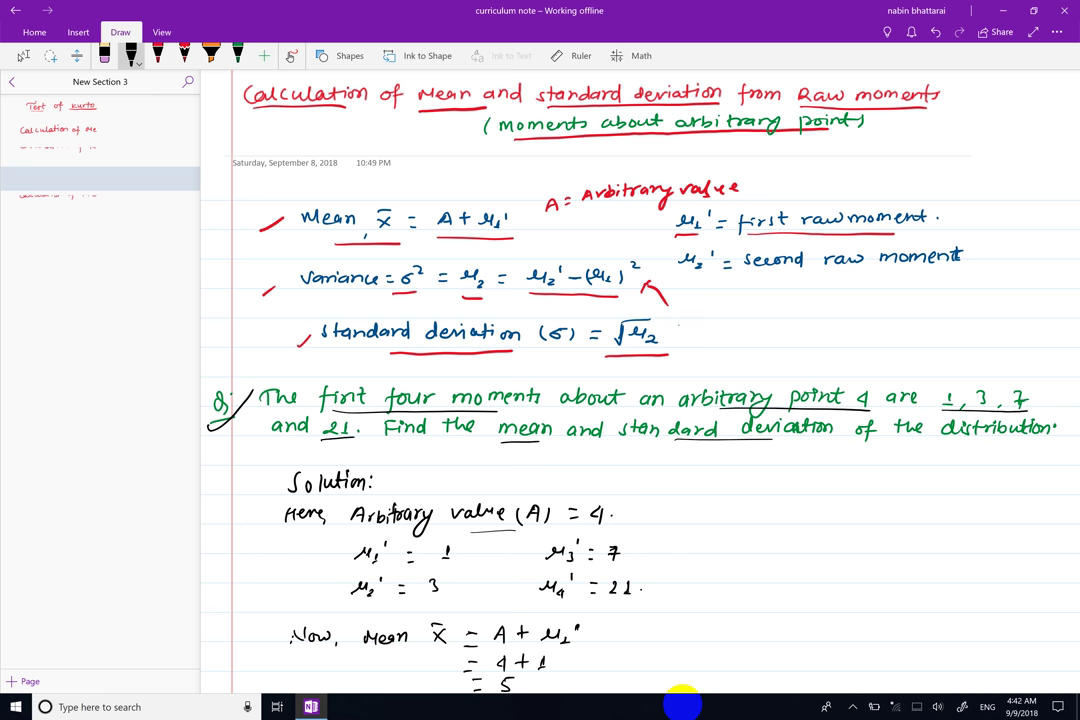
scroll(640, 450, down, 5)
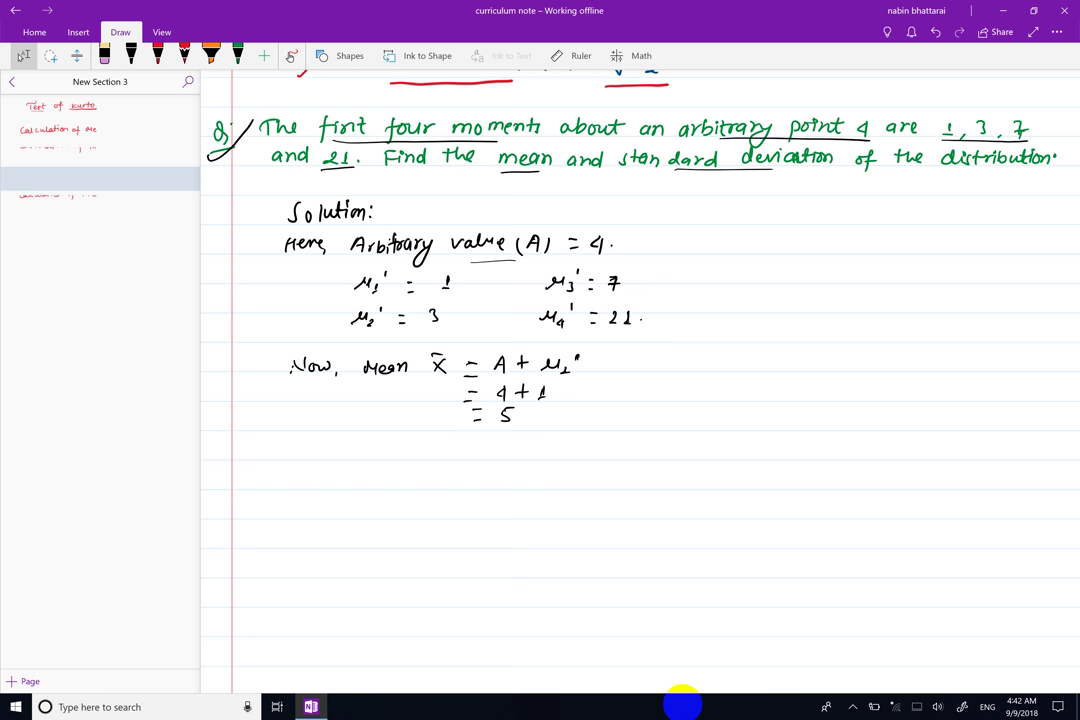
Step: In black ink, write the heading 'Also, Second moment about mean'
click(131, 55)
drag(294, 462, 285, 477)
drag(297, 471, 309, 477)
drag(318, 467, 287, 452)
mouse_move(297, 447)
mouse_down()
mouse_move(336, 477)
mouse_move(347, 459)
mouse_move(385, 477)
mouse_up()
mouse_move(389, 468)
mouse_down()
mouse_move(391, 477)
mouse_move(399, 467)
mouse_up()
drag(406, 468, 440, 477)
mouse_move(440, 462)
mouse_down()
mouse_move(443, 476)
mouse_move(498, 476)
mouse_up()
drag(508, 468, 582, 477)
drag(587, 468, 633, 477)
Step: Write 'is μ2 = μ2' − (μ1')² = 3 − (1)² = 2' and begin the variance label
mouse_move(385, 504)
mouse_down()
mouse_move(411, 521)
mouse_move(481, 510)
mouse_move(497, 519)
mouse_up()
mouse_move(498, 502)
mouse_down()
mouse_move(568, 517)
mouse_move(527, 520)
mouse_move(585, 511)
mouse_up()
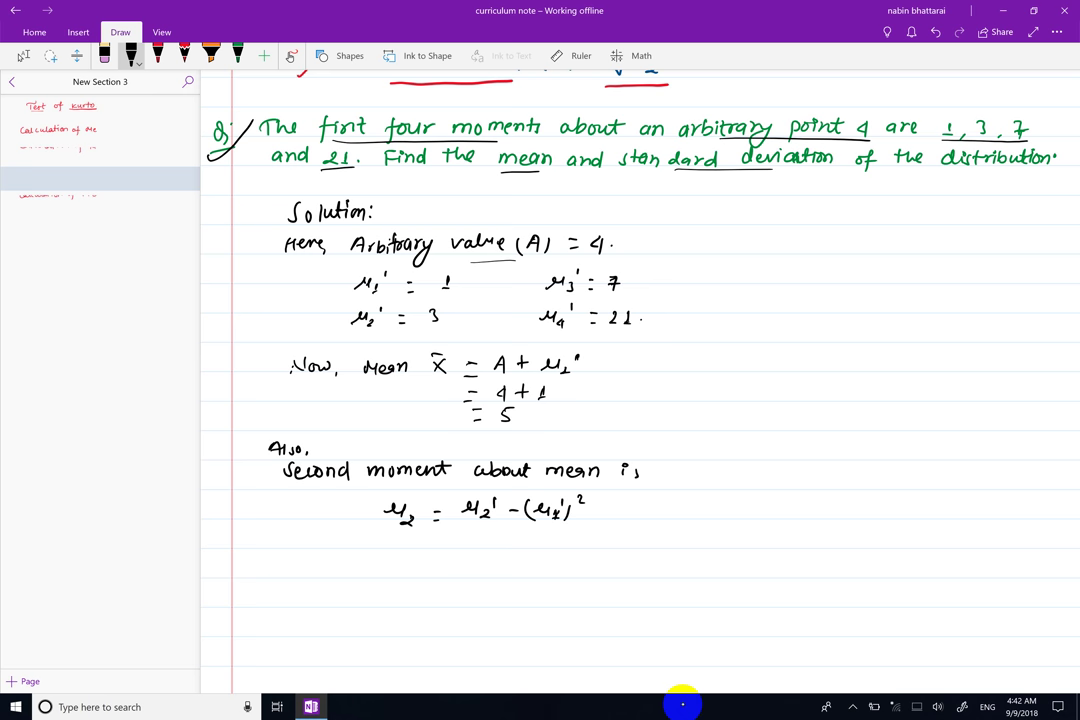
drag(443, 549, 455, 549)
mouse_move(443, 560)
mouse_down()
mouse_move(460, 550)
mouse_move(452, 558)
mouse_move(486, 550)
mouse_move(511, 560)
mouse_move(493, 560)
mouse_up()
scroll(640, 350, right, 2)
drag(522, 542, 529, 548)
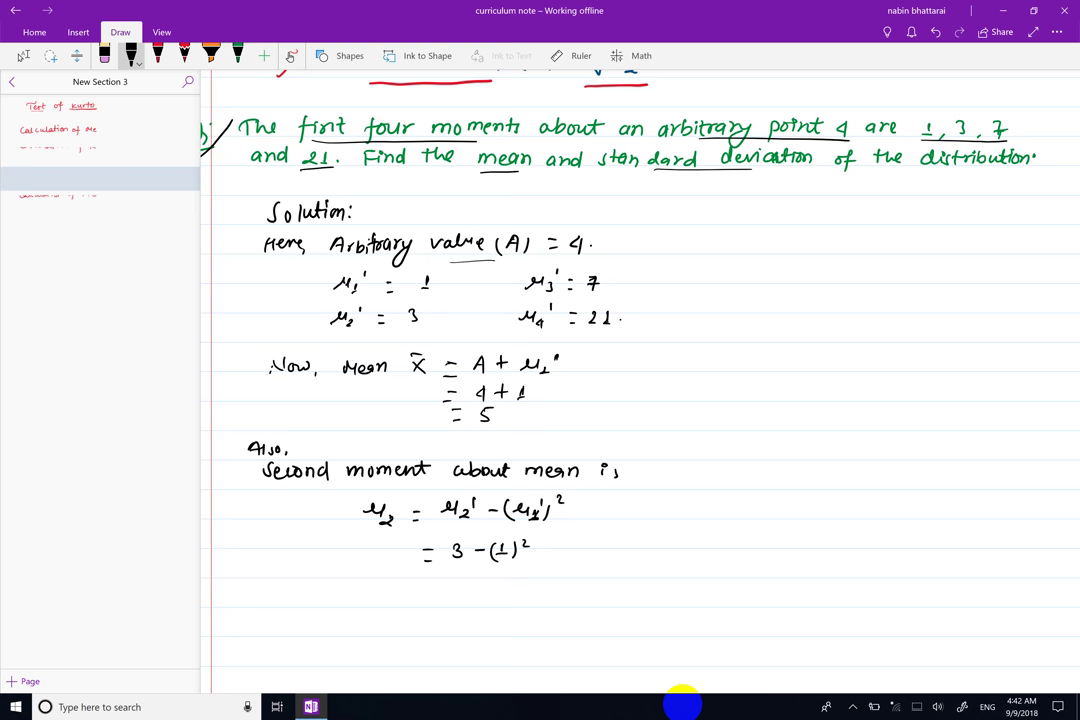
drag(421, 581, 433, 580)
drag(421, 588, 470, 588)
drag(451, 564, 516, 562)
drag(427, 610, 441, 610)
drag(427, 617, 477, 617)
Step: Label the result '= variance (σ²)' and write the heading 'Standard deviation (σ)'
mouse_move(480, 608)
mouse_down()
mouse_move(481, 617)
mouse_move(522, 616)
mouse_up()
drag(544, 610, 552, 617)
mouse_move(561, 598)
mouse_down()
mouse_move(578, 616)
mouse_move(573, 603)
mouse_up()
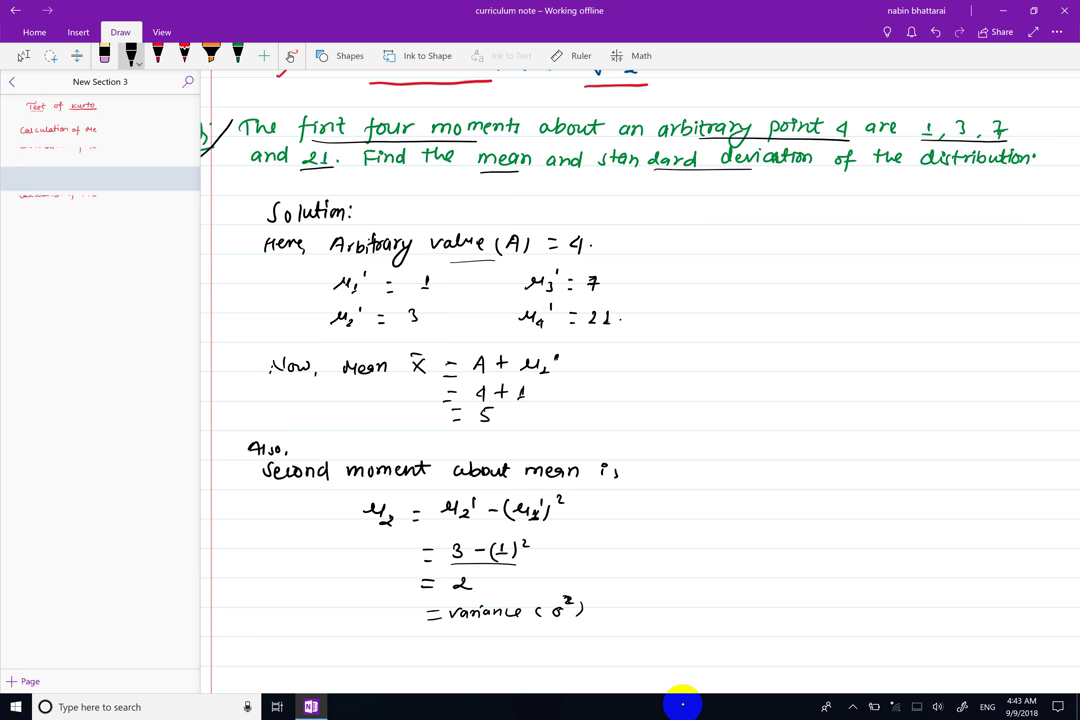
drag(321, 650, 314, 664)
mouse_move(329, 648)
mouse_down()
mouse_move(331, 663)
mouse_move(359, 664)
mouse_move(369, 647)
mouse_up()
drag(379, 653, 377, 663)
drag(388, 655, 389, 663)
mouse_move(392, 663)
mouse_down()
mouse_move(409, 646)
mouse_move(445, 645)
mouse_move(491, 663)
mouse_up()
drag(501, 656, 508, 663)
mouse_move(512, 656)
mouse_down()
mouse_move(574, 647)
mouse_move(548, 655)
mouse_up()
drag(584, 643, 585, 660)
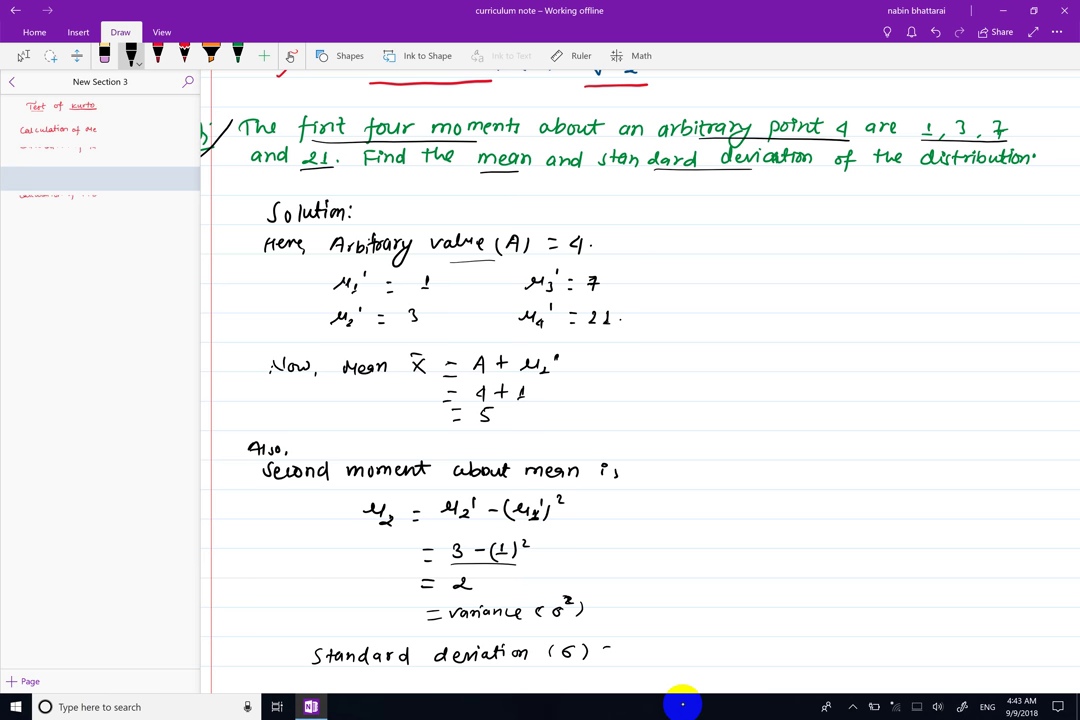
Step: Work the standard deviation as √variance = √μ2 = √2 = 1.41
mouse_move(627, 650)
mouse_down()
mouse_move(636, 635)
mouse_move(668, 633)
mouse_move(651, 648)
mouse_move(663, 657)
mouse_move(669, 648)
mouse_up()
drag(673, 649, 691, 655)
drag(700, 652, 690, 633)
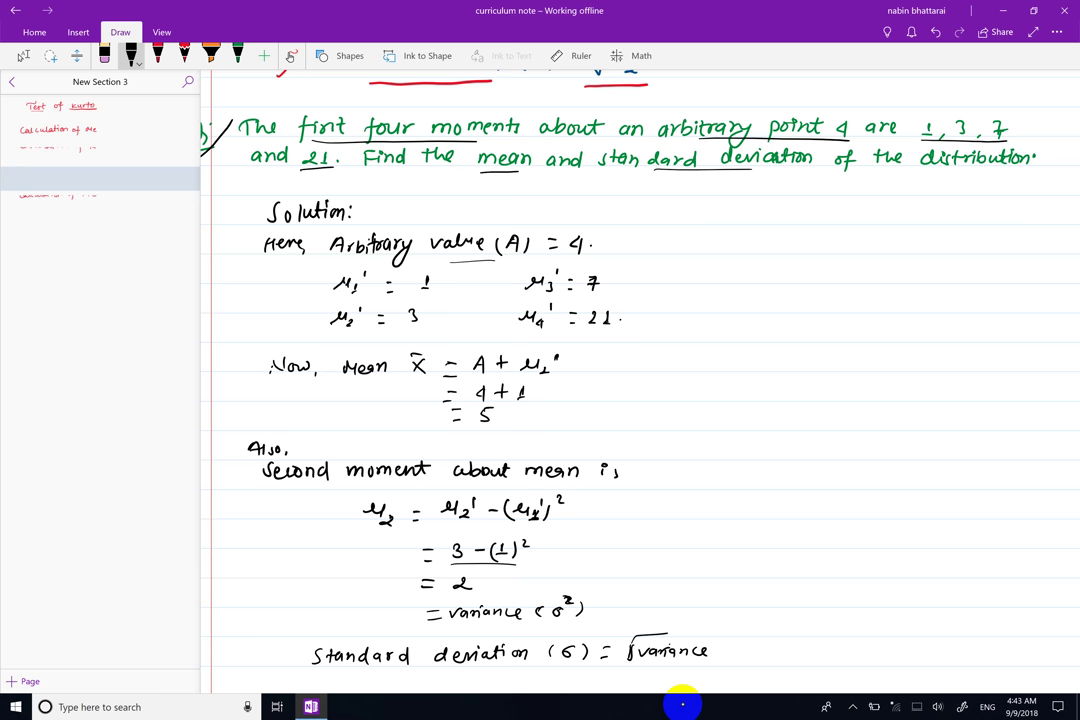
drag(606, 678, 616, 678)
mouse_move(606, 685)
mouse_down()
mouse_move(672, 669)
mouse_move(661, 678)
mouse_move(668, 688)
mouse_up()
scroll(640, 400, down, 3)
drag(605, 551, 615, 551)
mouse_move(605, 558)
mouse_down()
mouse_move(654, 542)
mouse_move(645, 563)
mouse_move(655, 562)
mouse_move(613, 582)
mouse_move(662, 587)
mouse_up()
click(644, 588)
drag(670, 579, 676, 592)
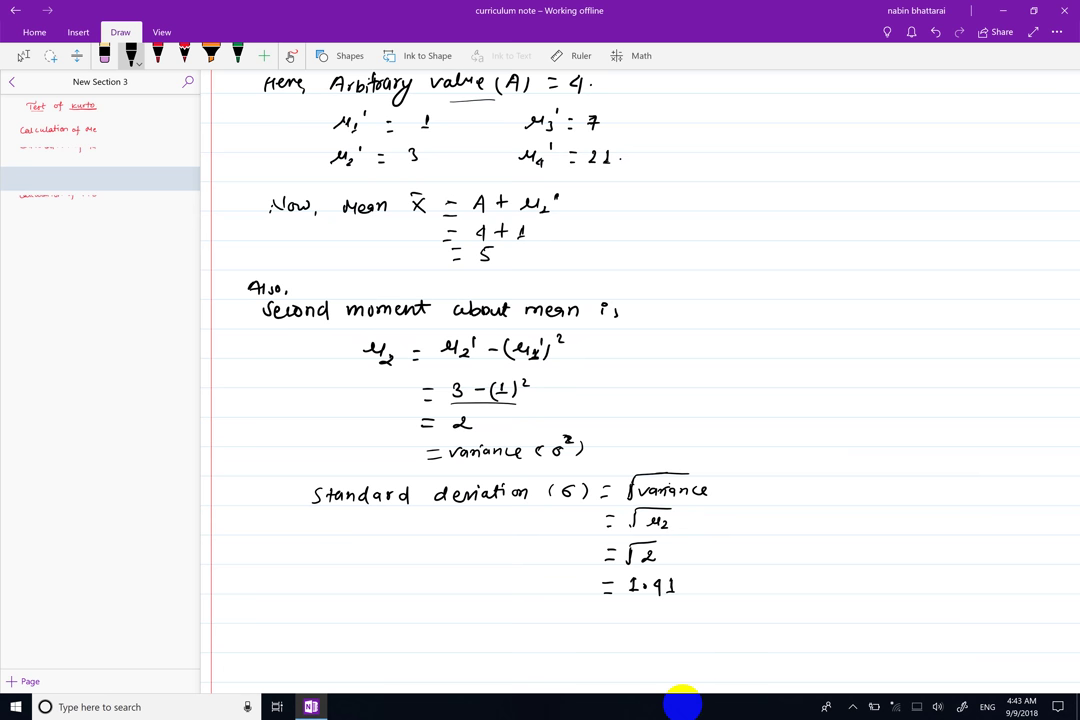
scroll(640, 380, up, 9)
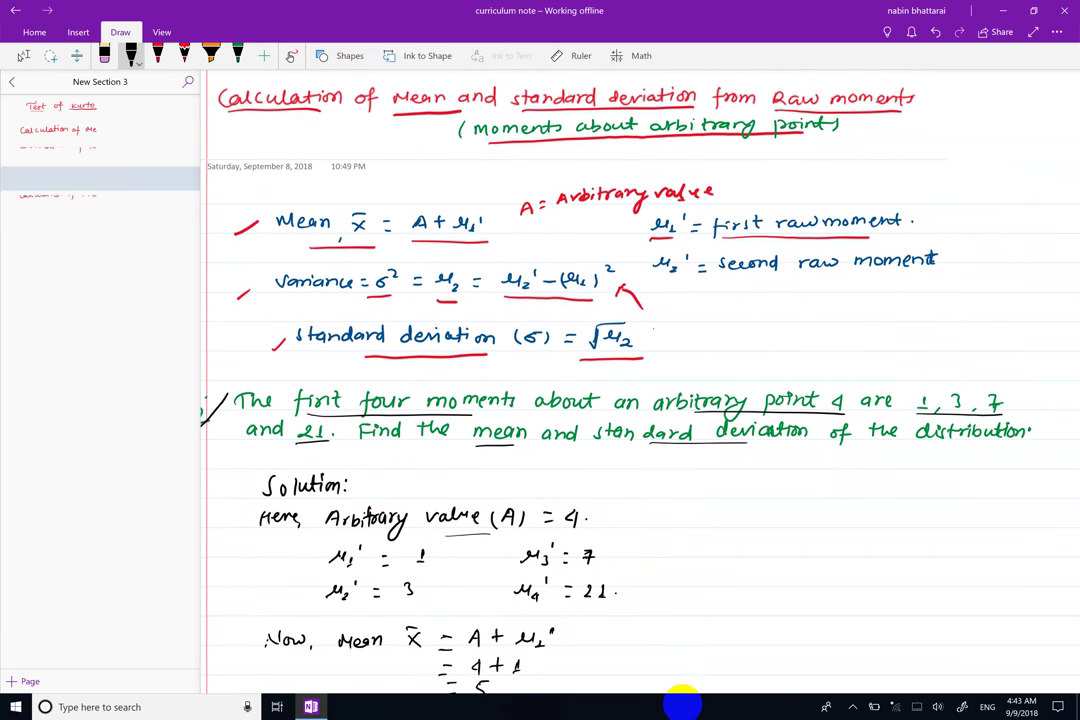
Step: In green ink, draw curly braces around the three formulas and the μ3', μ4' values
click(23, 55)
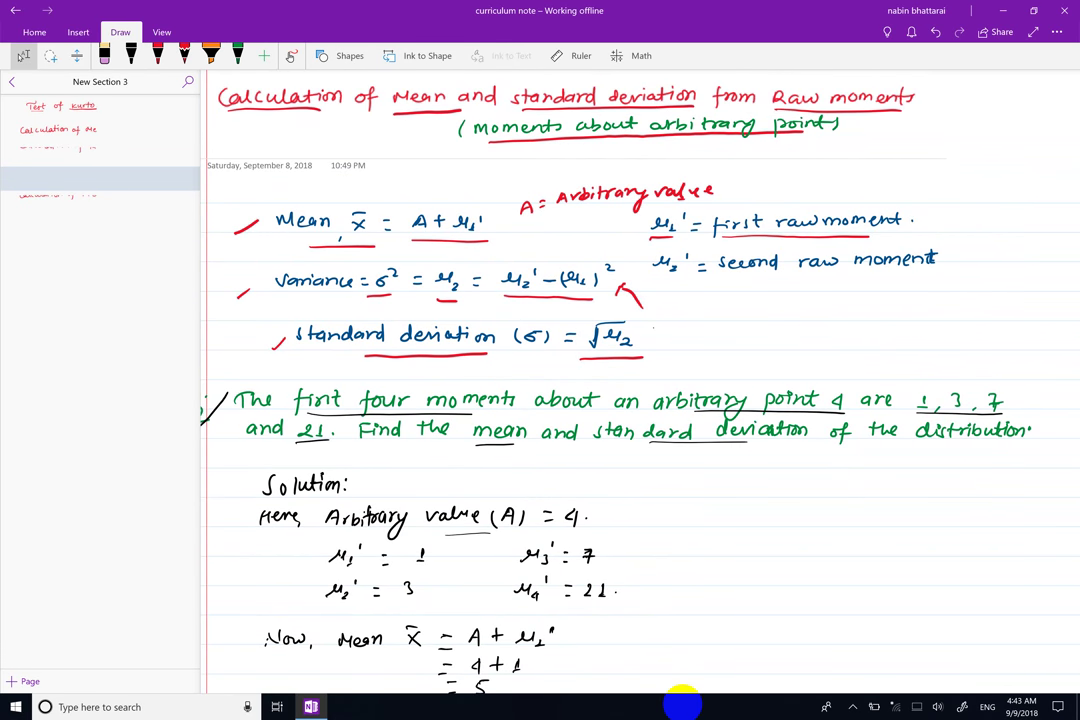
click(237, 55)
drag(266, 203, 264, 346)
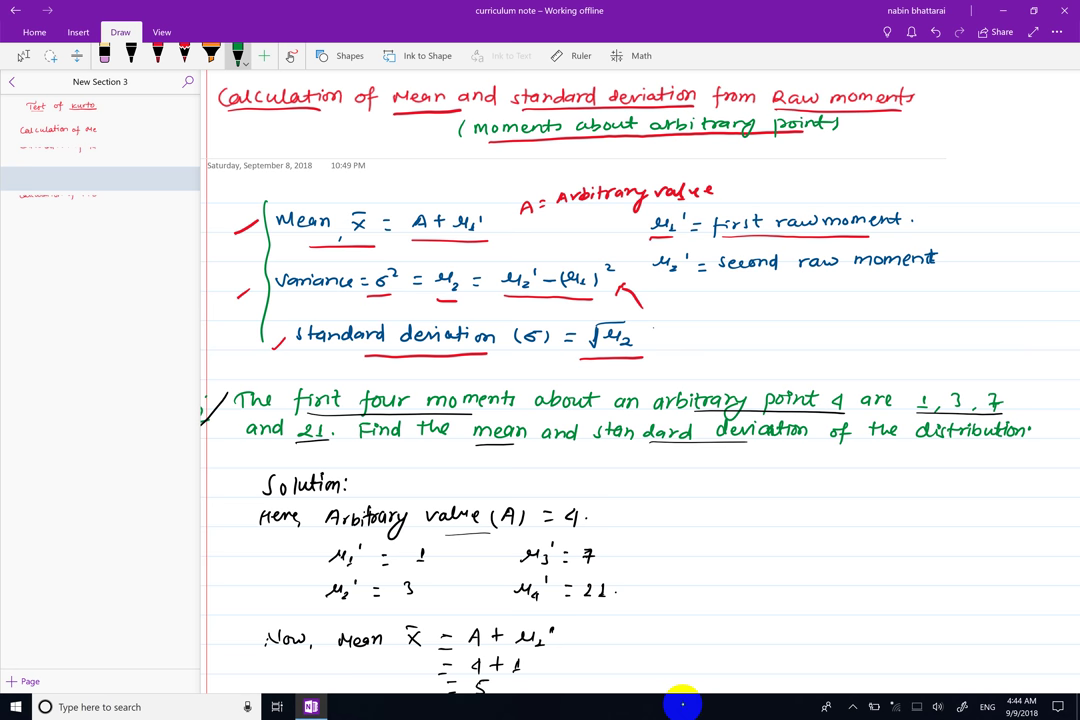
drag(669, 266, 668, 347)
drag(630, 517, 630, 601)
scroll(640, 400, down, 3)
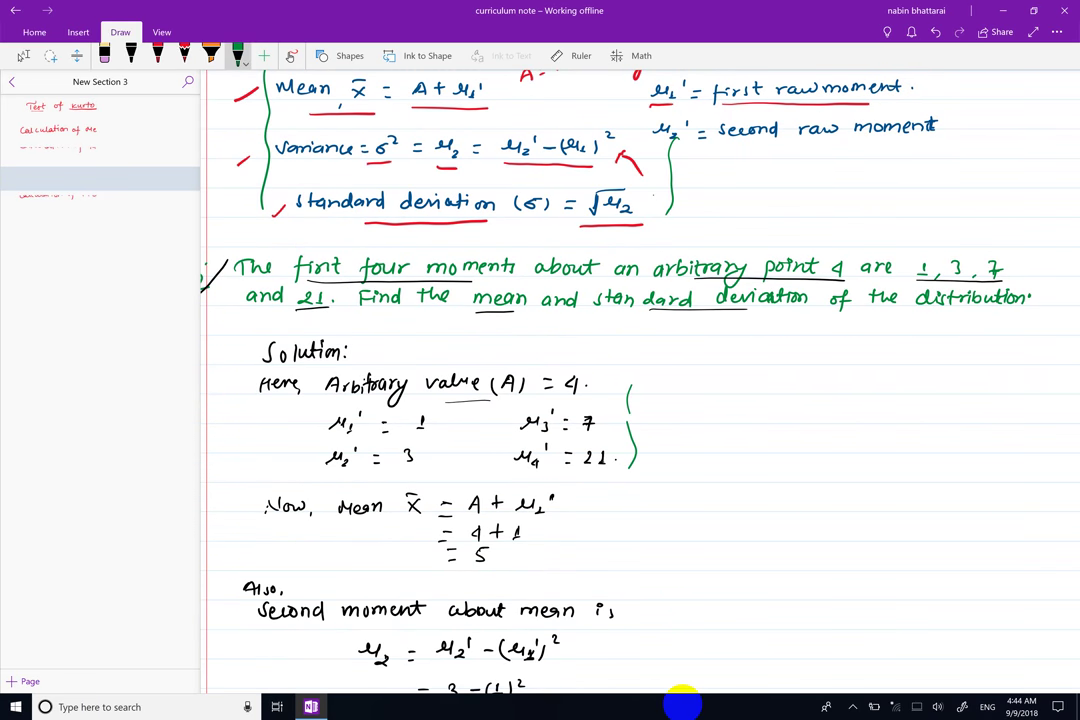
scroll(640, 400, down, 4)
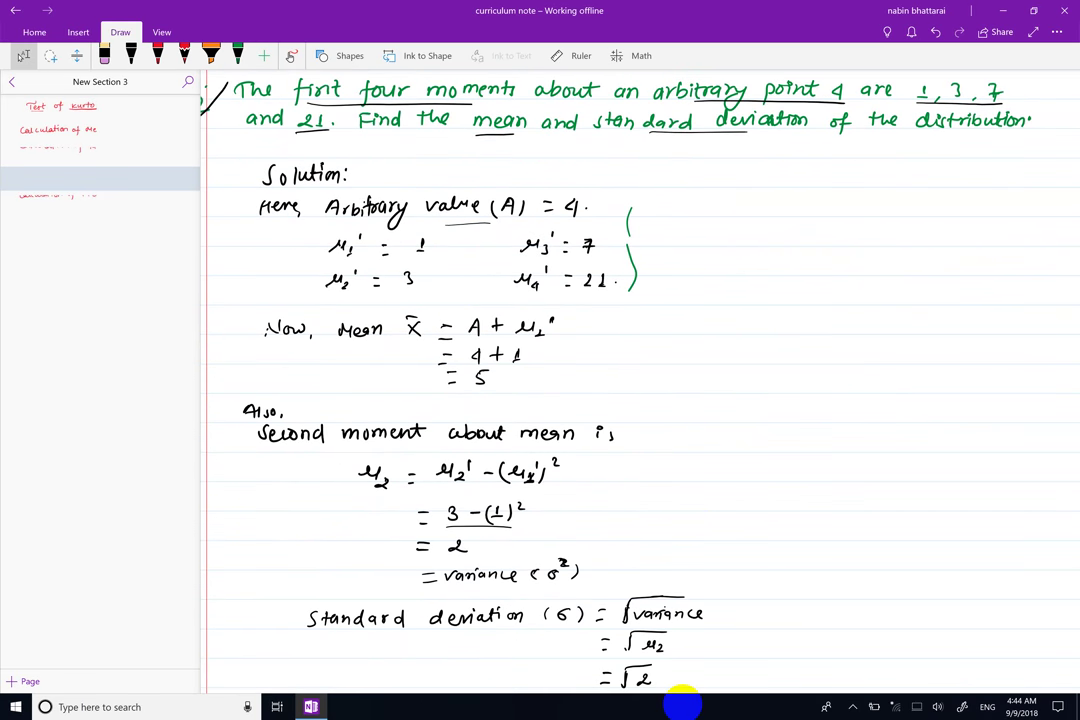
scroll(640, 400, down, 3)
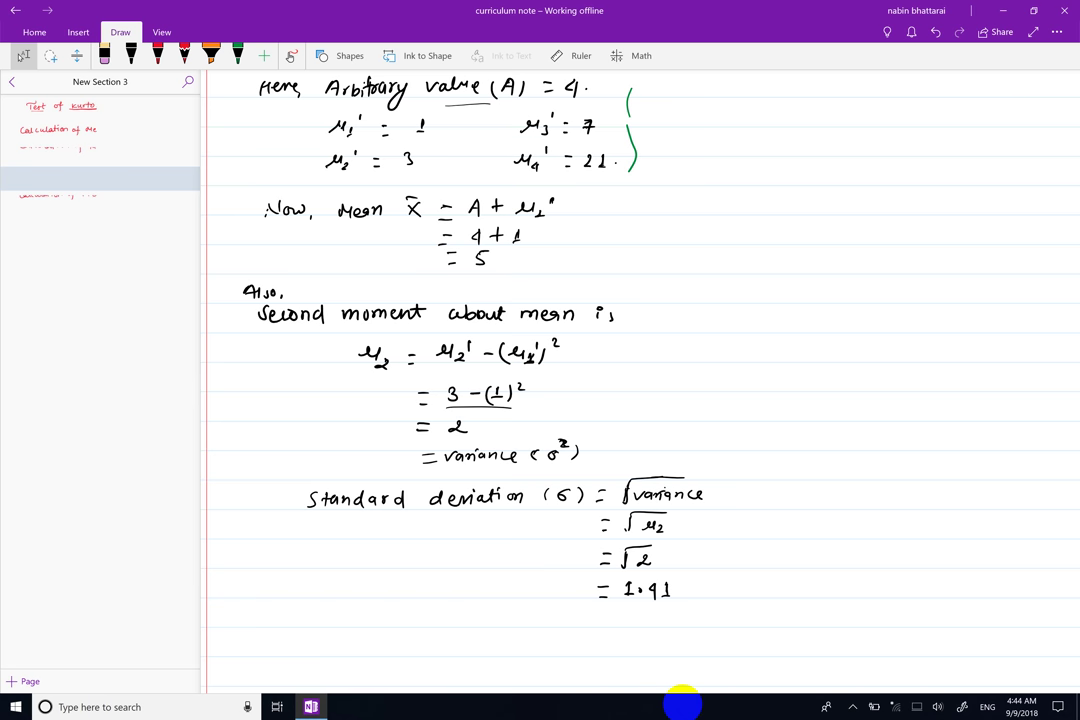
Step: Write the contact phone number in green below the 1.41 answer
click(237, 53)
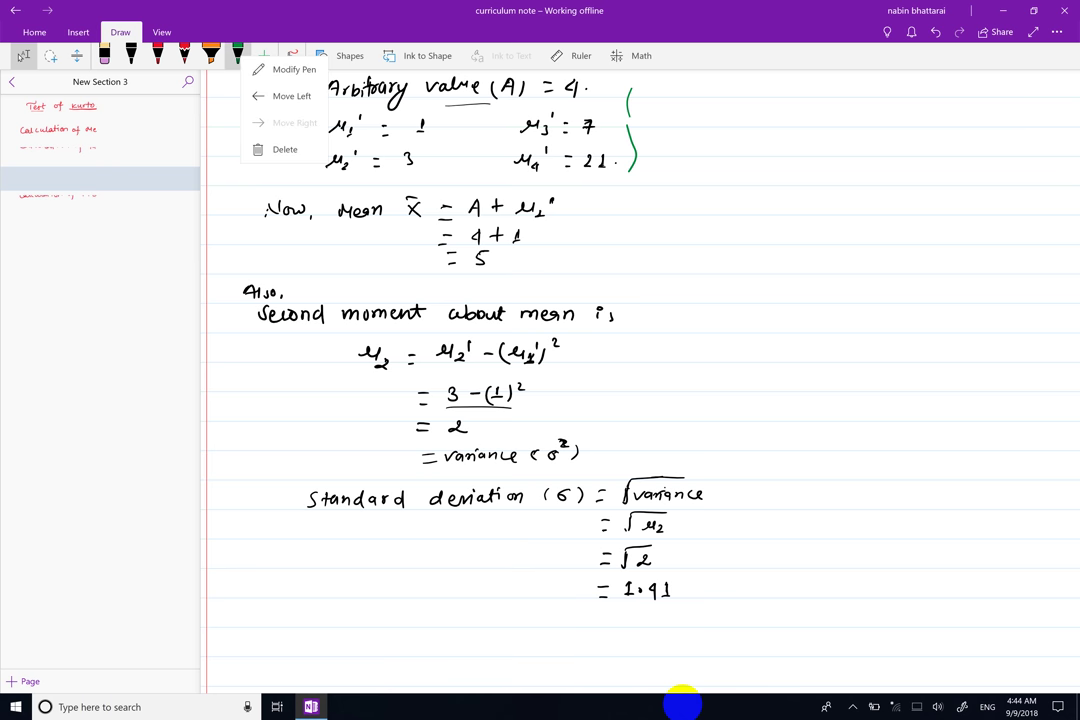
key(Escape)
mouse_move(474, 636)
mouse_down()
mouse_move(489, 651)
mouse_move(627, 650)
mouse_up()
Step: Sign beneath it with 'Statistics learning Nepal' in green ink
mouse_move(484, 669)
mouse_down()
mouse_move(478, 682)
mouse_move(503, 682)
mouse_up()
drag(509, 668, 520, 682)
drag(532, 675, 543, 682)
drag(549, 675, 557, 682)
drag(569, 675, 610, 680)
drag(619, 674, 624, 682)
drag(628, 677, 645, 682)
mouse_move(648, 676)
mouse_down()
mouse_move(664, 690)
mouse_move(705, 684)
mouse_up()
mouse_move(704, 668)
mouse_down()
mouse_move(690, 684)
mouse_move(717, 680)
mouse_up()
mouse_move(720, 672)
mouse_down()
mouse_move(724, 684)
mouse_move(748, 680)
mouse_up()
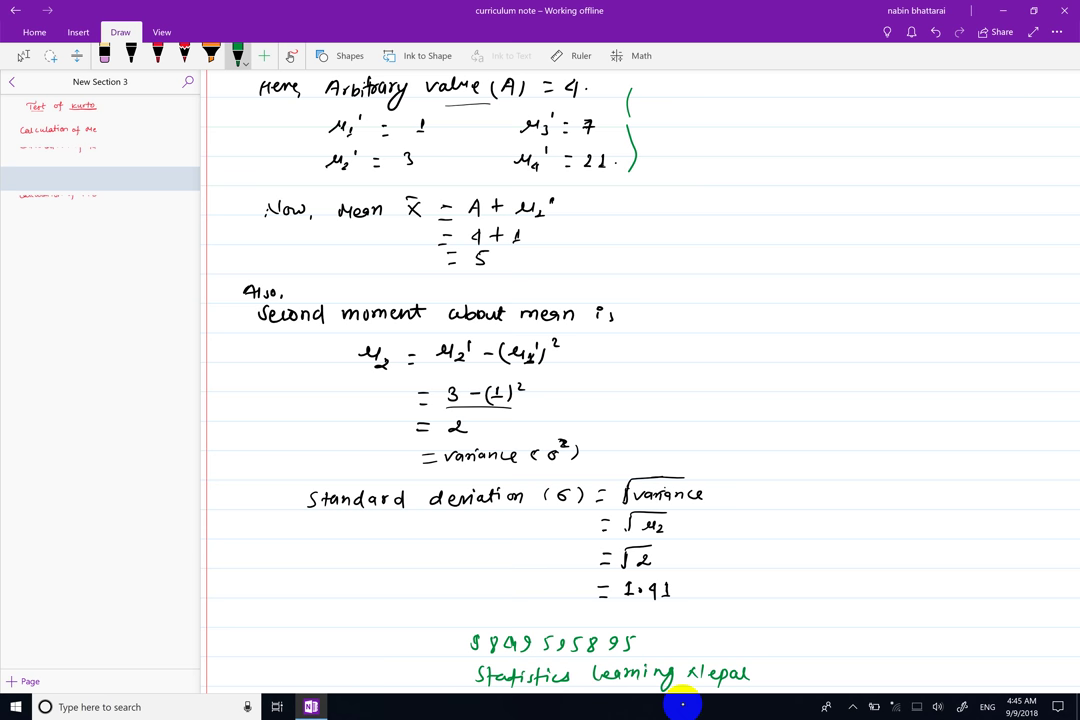